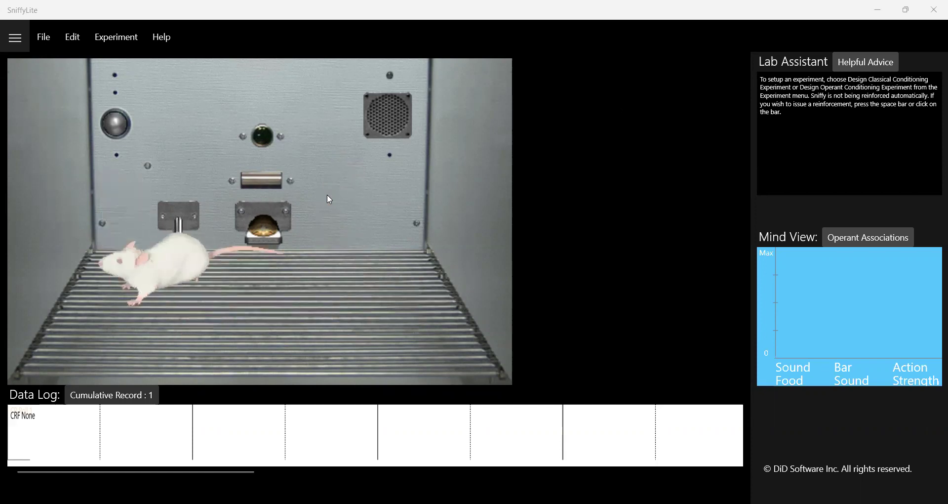
Start a classical conditioning design and set Stage 1 to 2-minute intervals with each trial type presented 50 times
{"action": "left_click", "coordinate": [265, 177]}
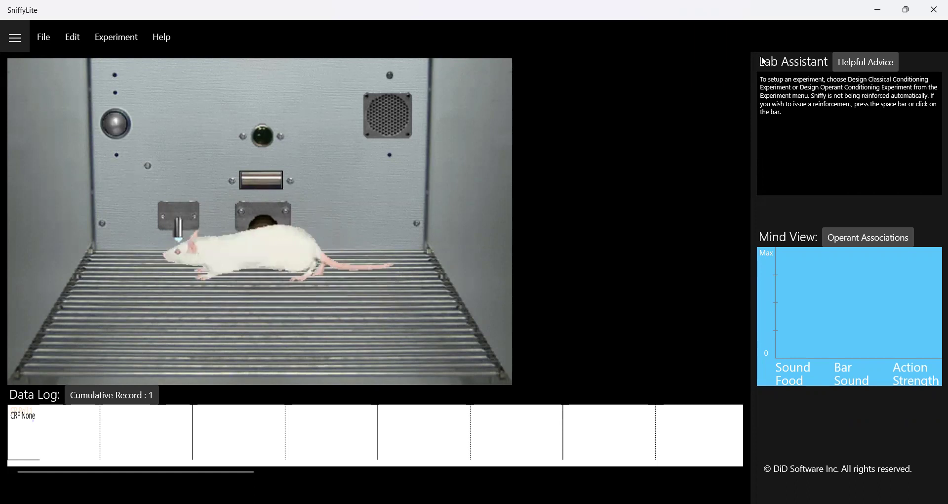
{"action": "left_click", "coordinate": [115, 38]}
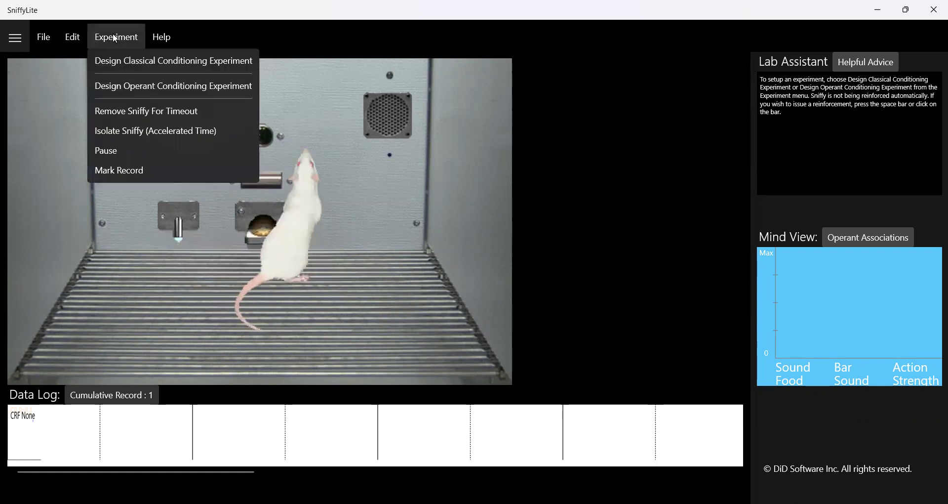
{"action": "left_click", "coordinate": [121, 59]}
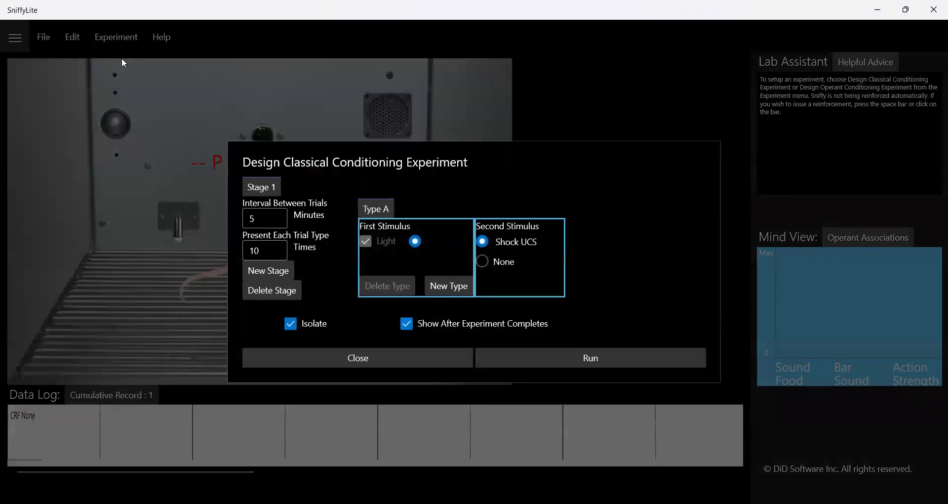
{"action": "left_click", "coordinate": [258, 217]}
{"action": "key", "text": "BackSpace"}
{"action": "type", "text": "2"}
{"action": "left_click", "coordinate": [264, 250]}
{"action": "key", "text": "BackSpace"}
{"action": "key", "text": "BackSpace"}
{"action": "type", "text": "50"}
{"action": "left_click", "coordinate": [364, 238]}
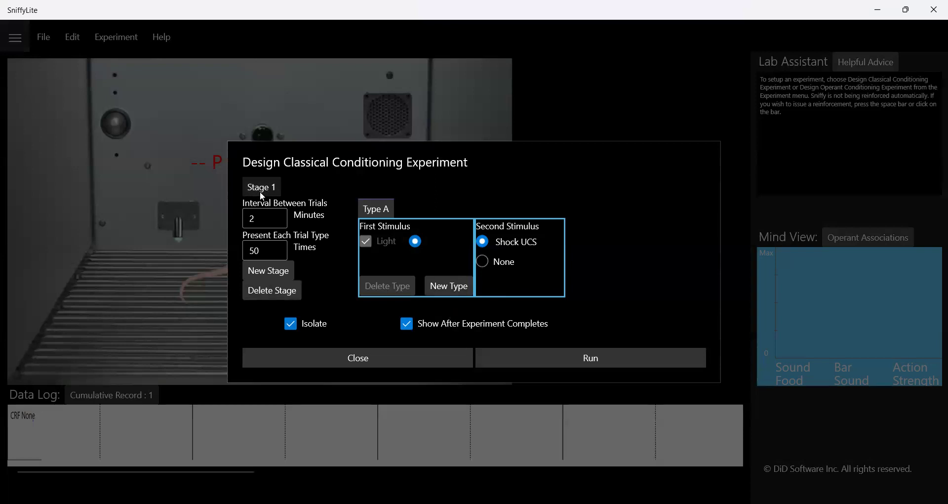
Add Stage 2 with 2-minute intervals, 50 presentations and None as second stimulus, and run the experiment
{"action": "left_click", "coordinate": [270, 270]}
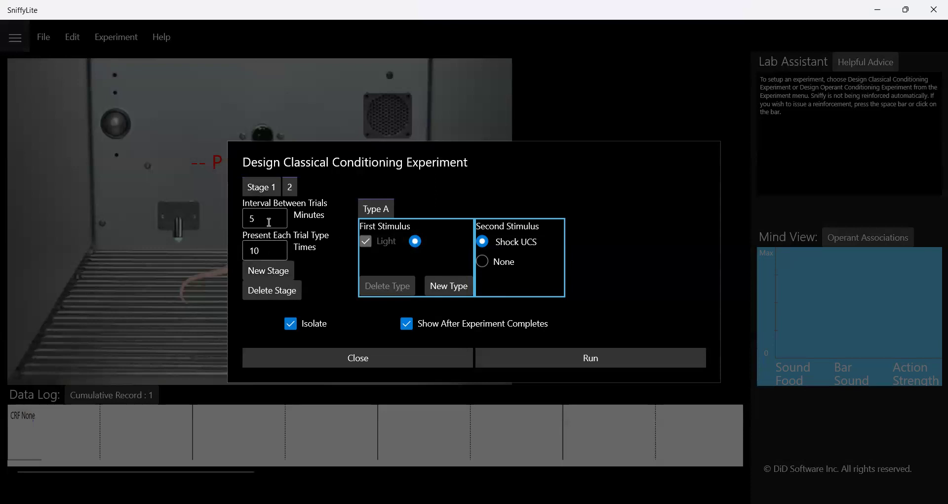
{"action": "left_click", "coordinate": [269, 223]}
{"action": "key", "text": "BackSpace"}
{"action": "type", "text": "2"}
{"action": "left_click", "coordinate": [269, 260]}
{"action": "key", "text": "BackSpace"}
{"action": "key", "text": "BackSpace"}
{"action": "type", "text": "50"}
{"action": "left_click", "coordinate": [482, 262]}
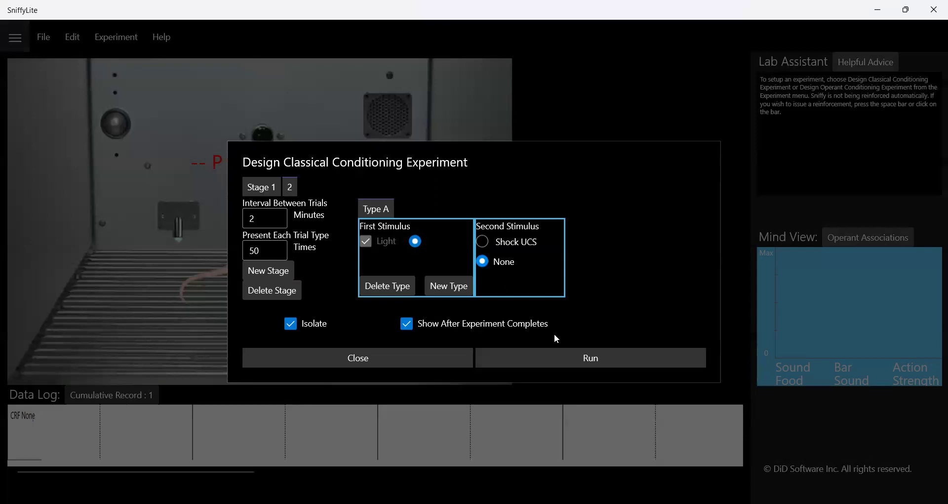
{"action": "left_click", "coordinate": [547, 358]}
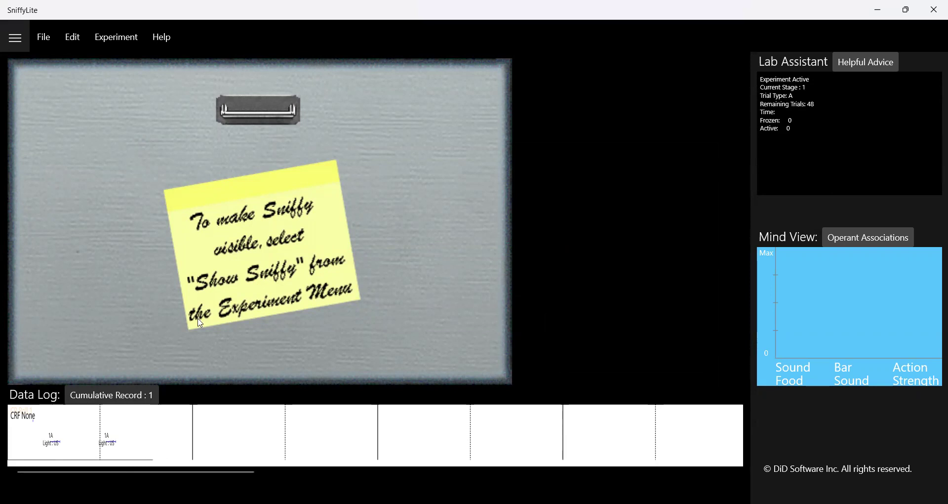
Show Sniffy in the chamber during Stage 1, and return him to accelerated-time isolation
{"action": "left_click", "coordinate": [113, 36]}
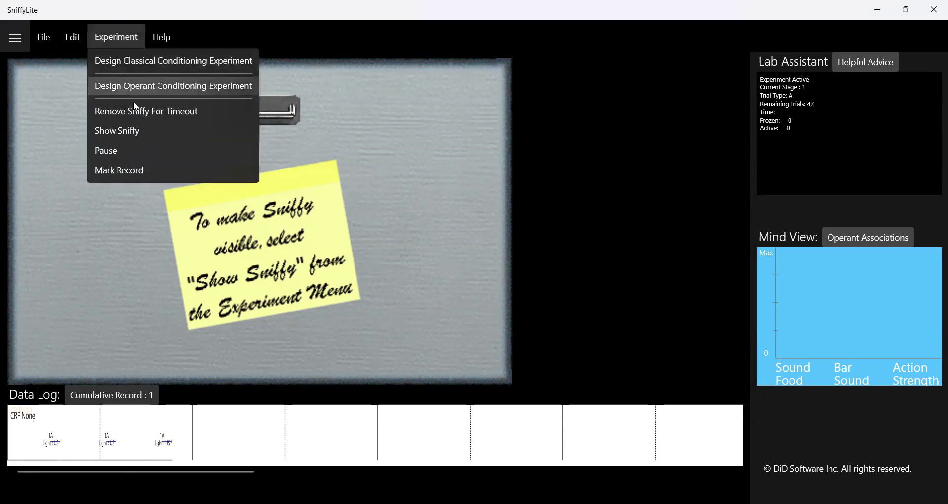
{"action": "left_click", "coordinate": [134, 131]}
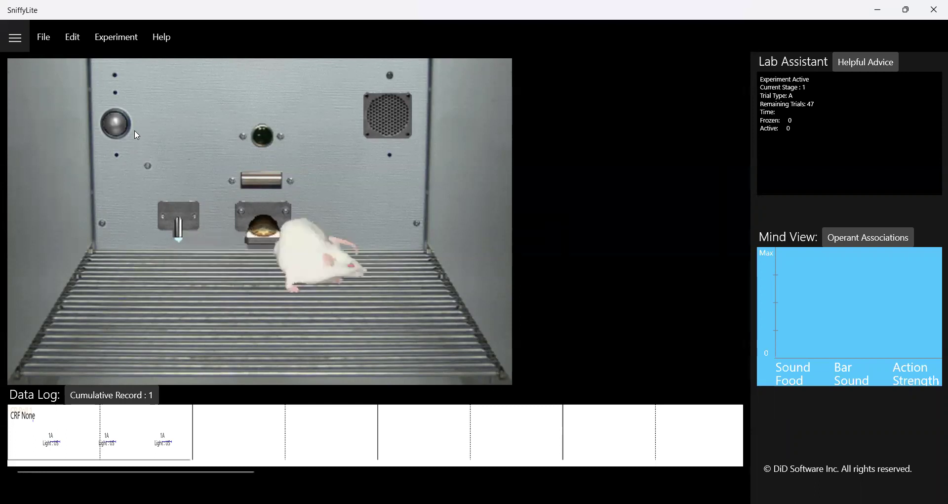
{"action": "left_click", "coordinate": [113, 38]}
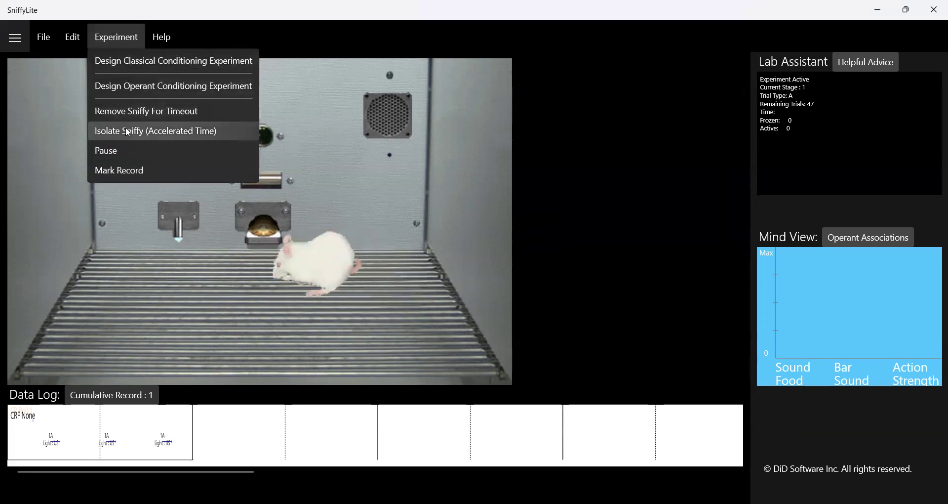
{"action": "left_click", "coordinate": [126, 131]}
{"action": "left_click", "coordinate": [119, 35]}
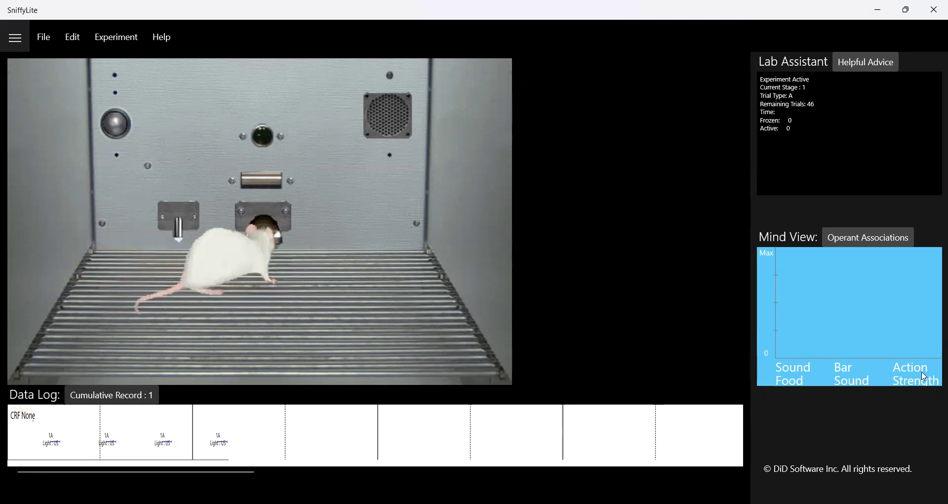
{"action": "left_click", "coordinate": [113, 31]}
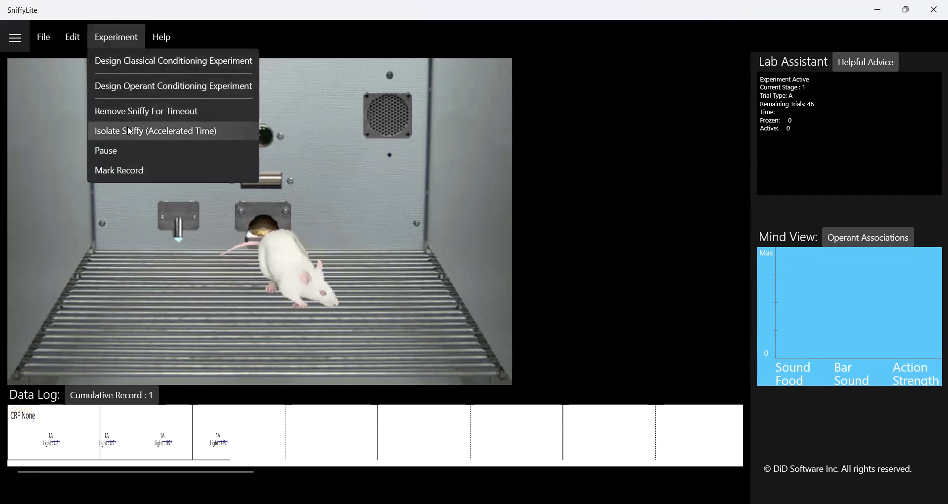
{"action": "left_click", "coordinate": [128, 131]}
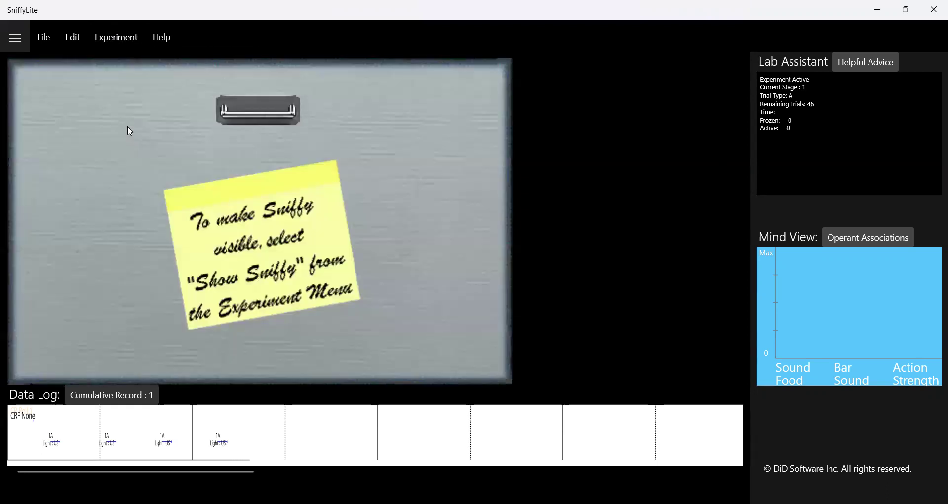
Switch the Mind View to CS Response Strength and show Sniffy in the chamber during a light trial
{"action": "left_click", "coordinate": [876, 241]}
{"action": "left_click", "coordinate": [867, 214]}
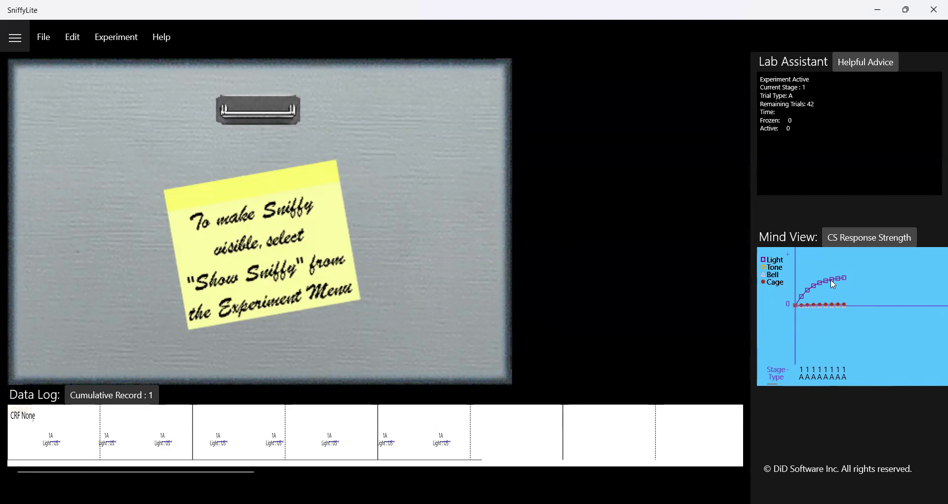
{"action": "left_click", "coordinate": [110, 33]}
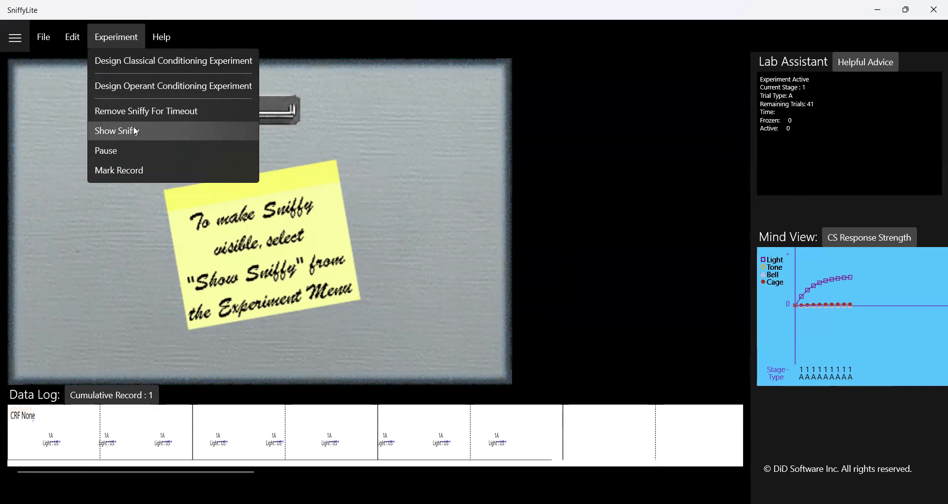
{"action": "left_click", "coordinate": [136, 131]}
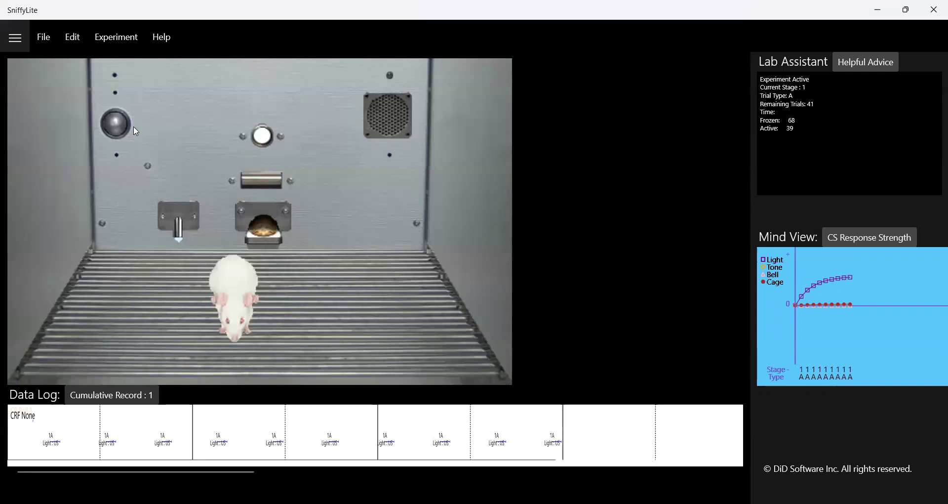
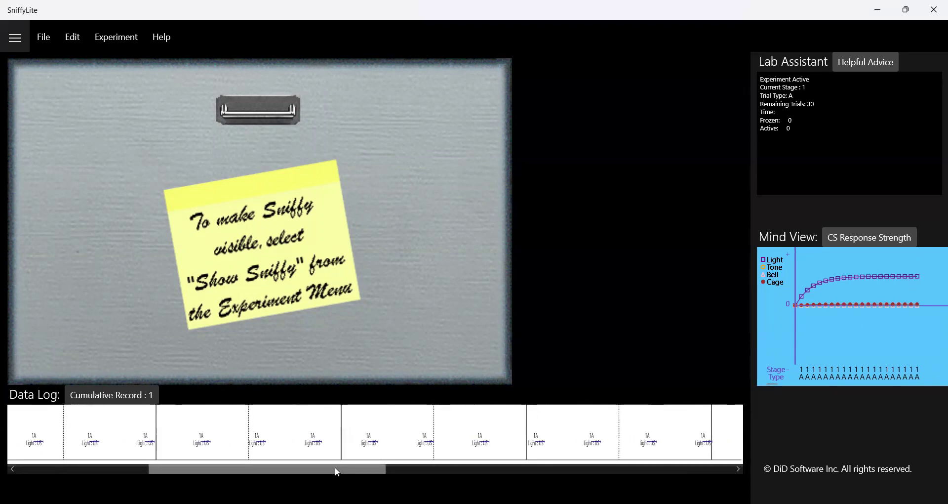
Examine the most recent trials in the cumulative record and bring Sniffy back into view
{"action": "left_click_drag", "start_coordinate": [335, 467], "coordinate": [555, 465]}
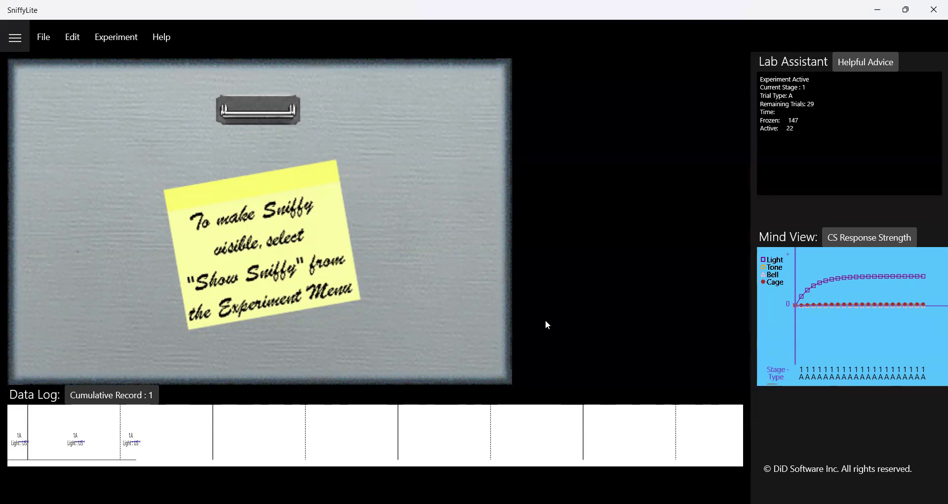
{"action": "left_click", "coordinate": [117, 37]}
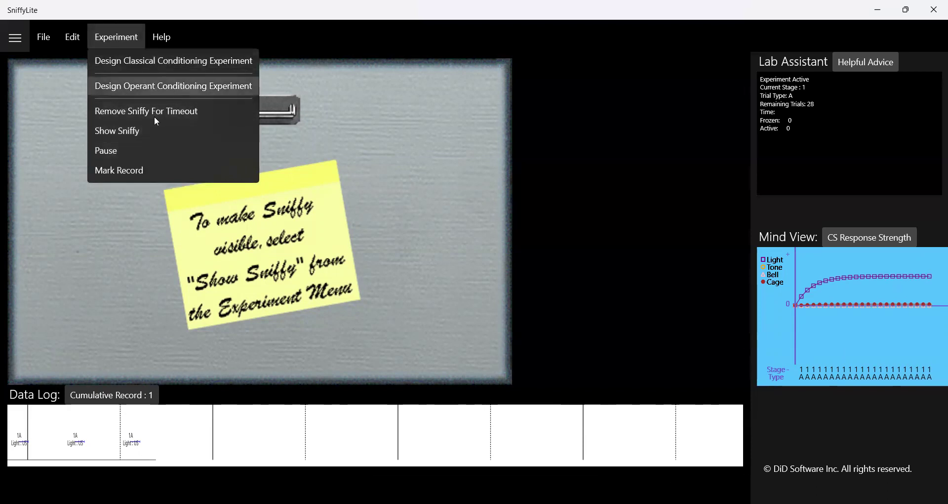
{"action": "left_click", "coordinate": [137, 140]}
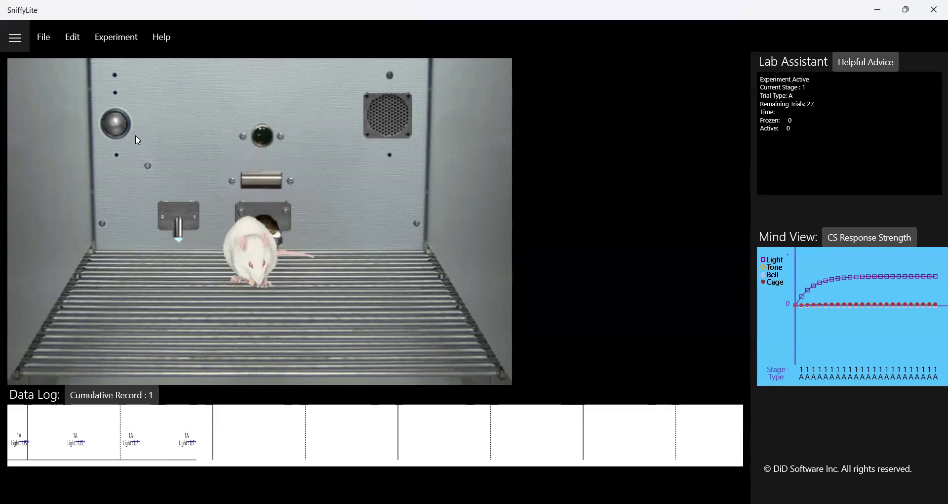
{"action": "left_click", "coordinate": [109, 35]}
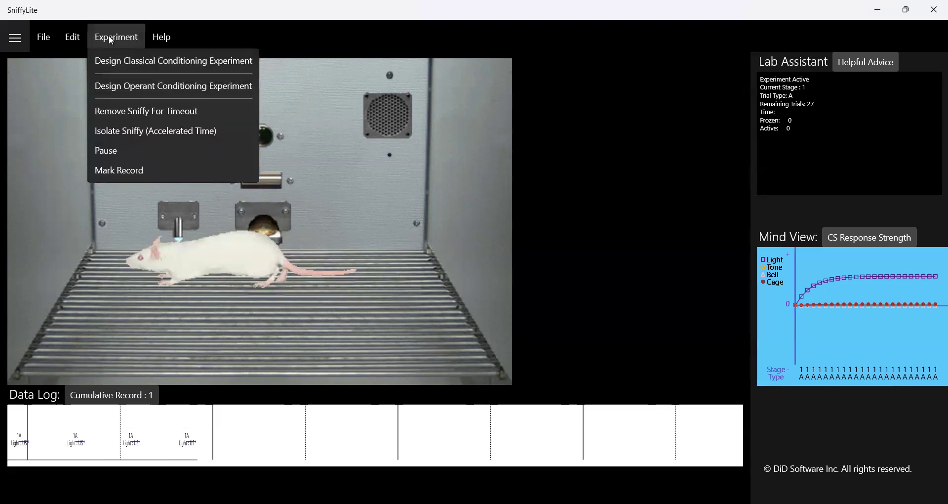
{"action": "left_click", "coordinate": [109, 34]}
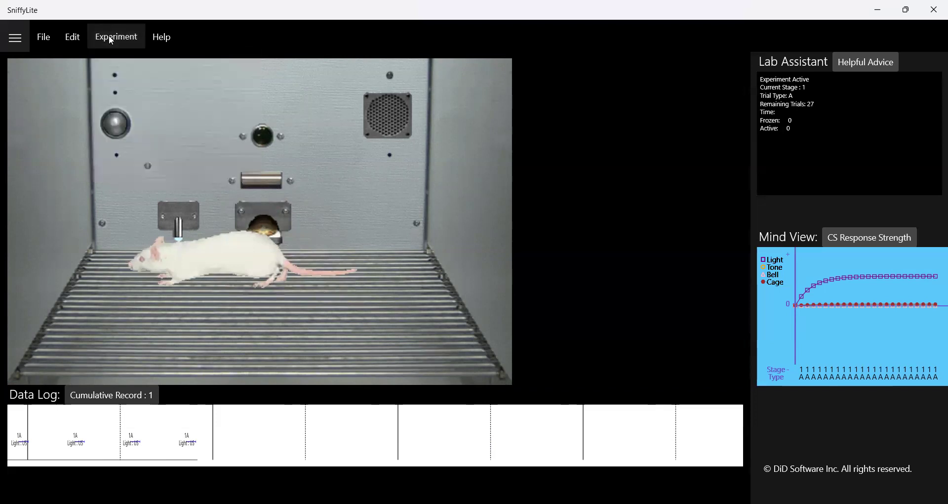
Start a new Sniffy document without saving the current one
{"action": "left_click", "coordinate": [44, 39]}
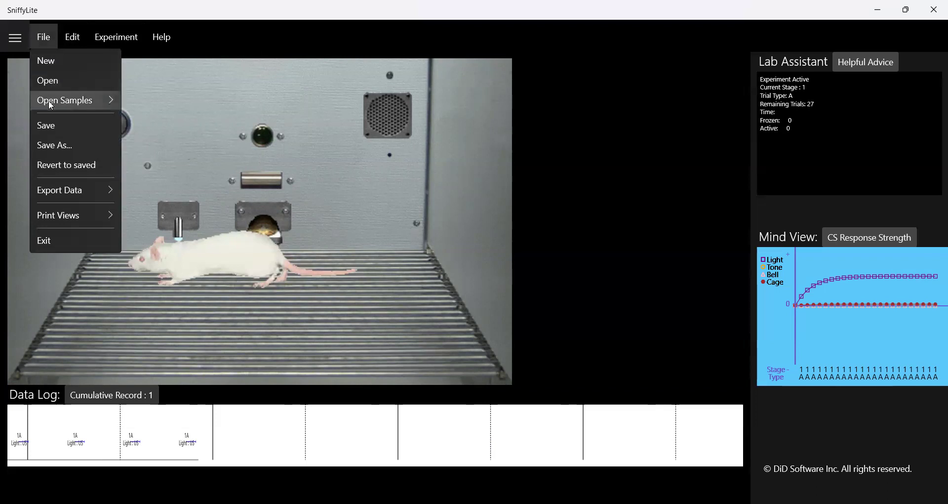
{"action": "left_click", "coordinate": [76, 59]}
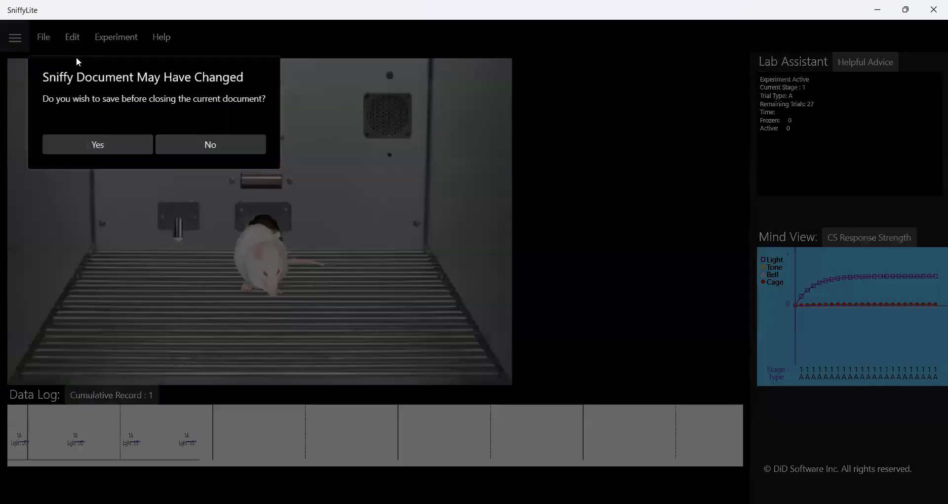
{"action": "left_click", "coordinate": [193, 148]}
Start a classical conditioning design and set Stage 1's interval between trials to 2 minutes
{"action": "left_click", "coordinate": [117, 38]}
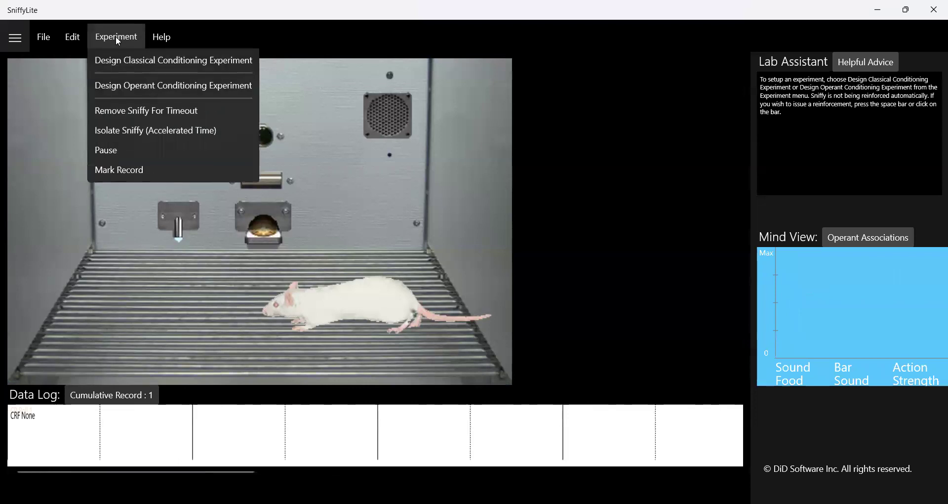
{"action": "left_click", "coordinate": [127, 65]}
{"action": "left_click", "coordinate": [261, 219]}
{"action": "key", "text": "BackSpace"}
{"action": "type", "text": "2"}
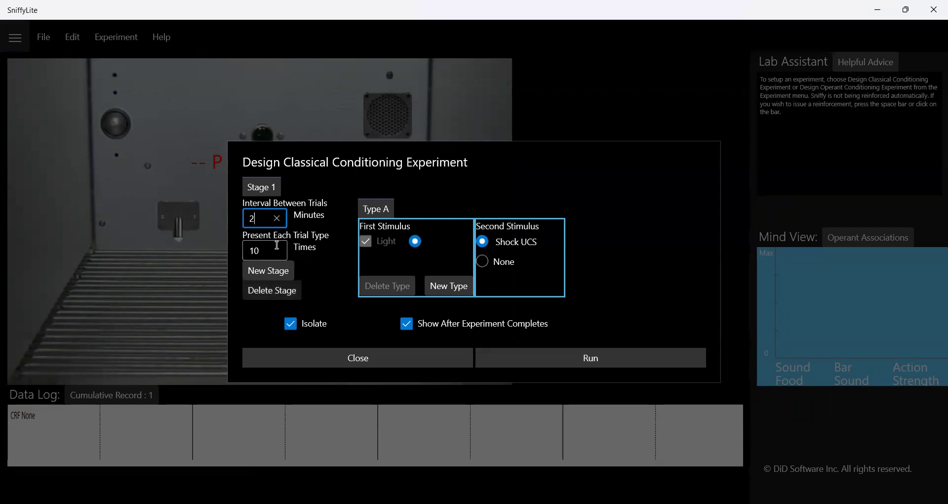
Add Stage 2 with None as the second stimulus and run the experiment
{"action": "left_click", "coordinate": [271, 274]}
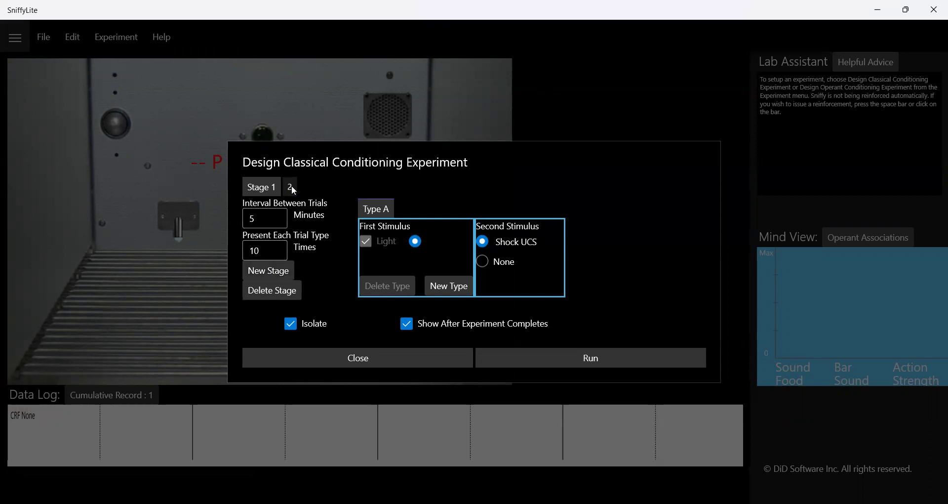
{"action": "left_click", "coordinate": [480, 265]}
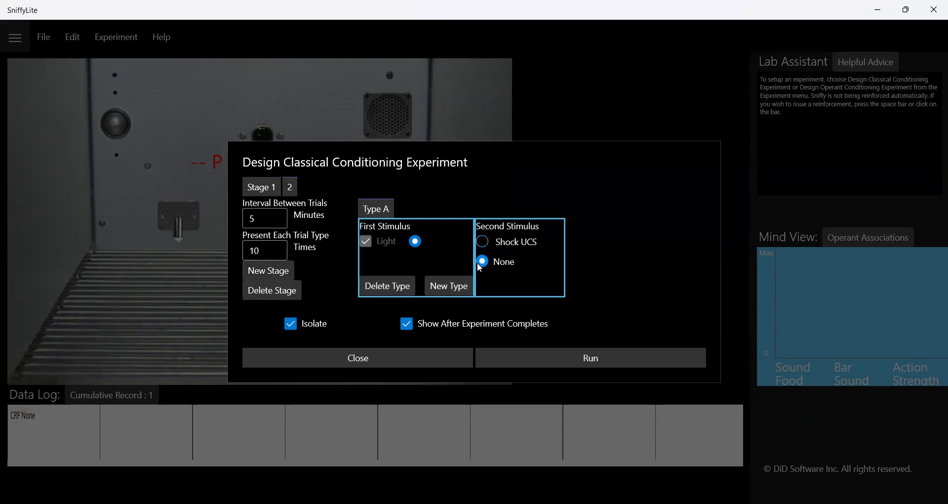
{"action": "left_click", "coordinate": [572, 355]}
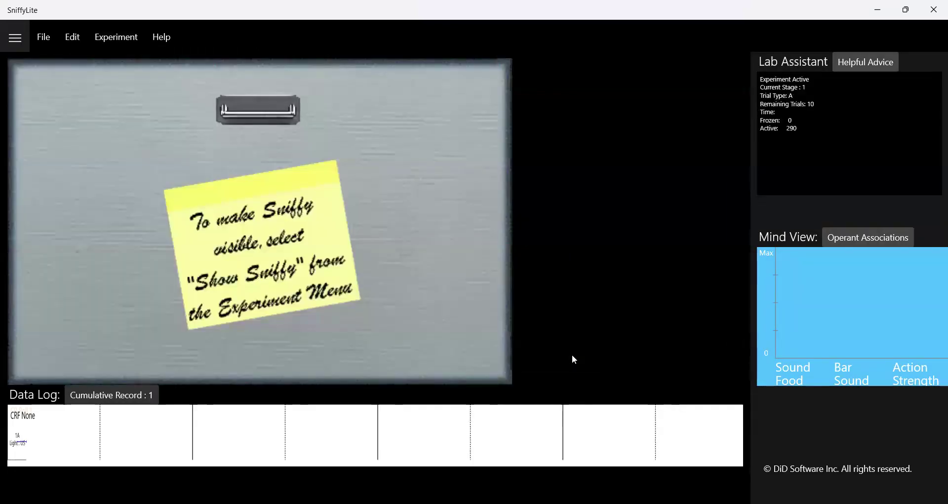
Track the CS Response Strength graph in the Mind View through Stage 2 and show Sniffy during a light-only trial
{"action": "left_click", "coordinate": [872, 237]}
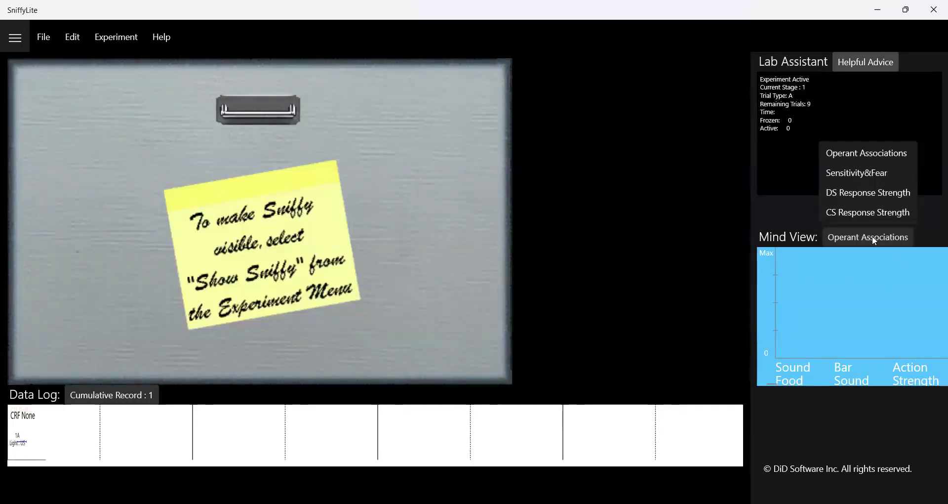
{"action": "left_click", "coordinate": [867, 212]}
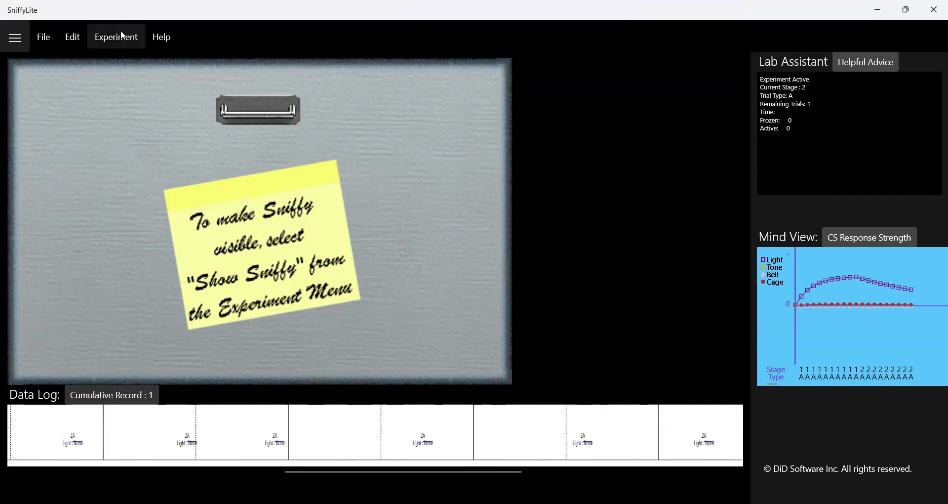
{"action": "left_click", "coordinate": [118, 37]}
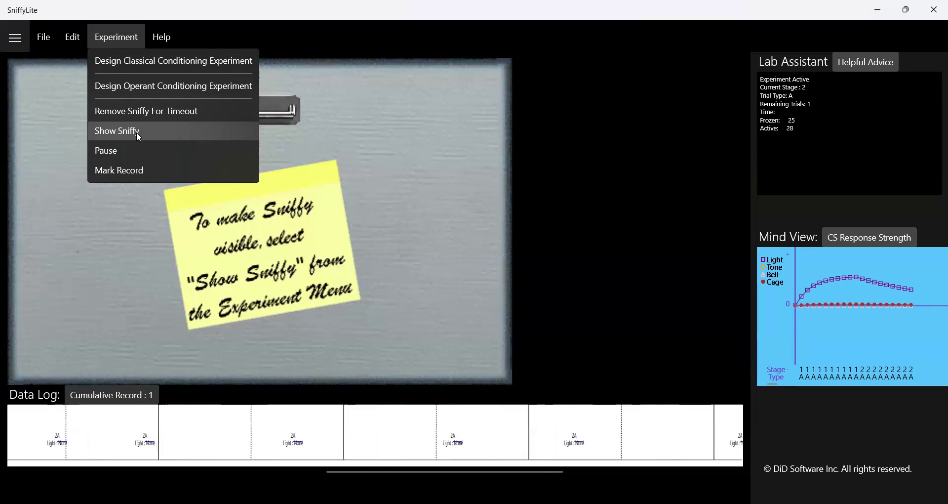
{"action": "left_click", "coordinate": [138, 137]}
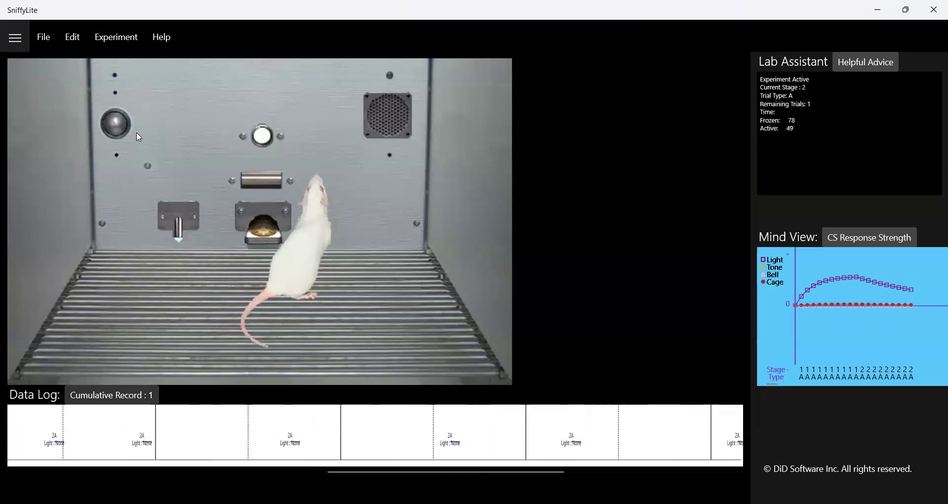